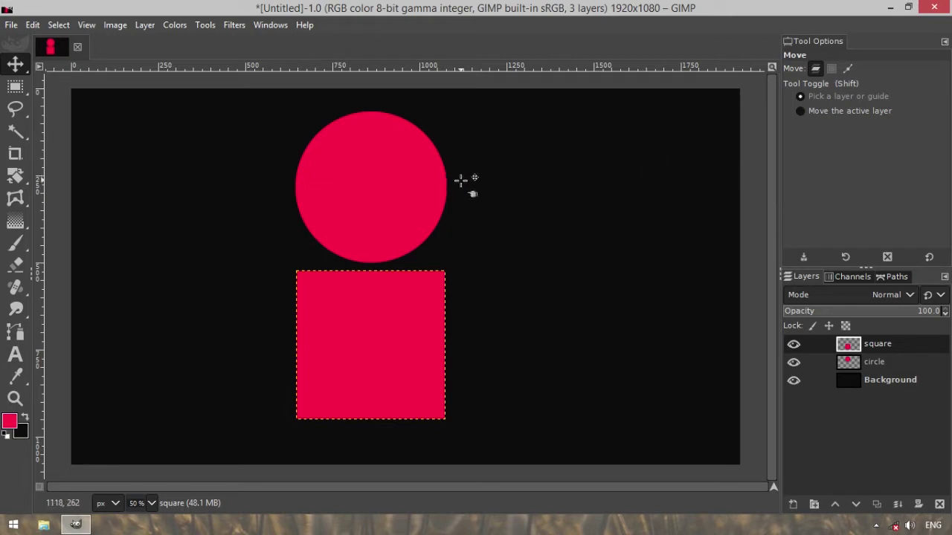
Drag the circle and square around in pick mode, undoing the stray Background and circle moves.
{"action": "left_click_drag", "start_coordinate": [381, 196], "coordinate": [494, 181]}
{"action": "left_click_drag", "start_coordinate": [394, 355], "coordinate": [237, 339]}
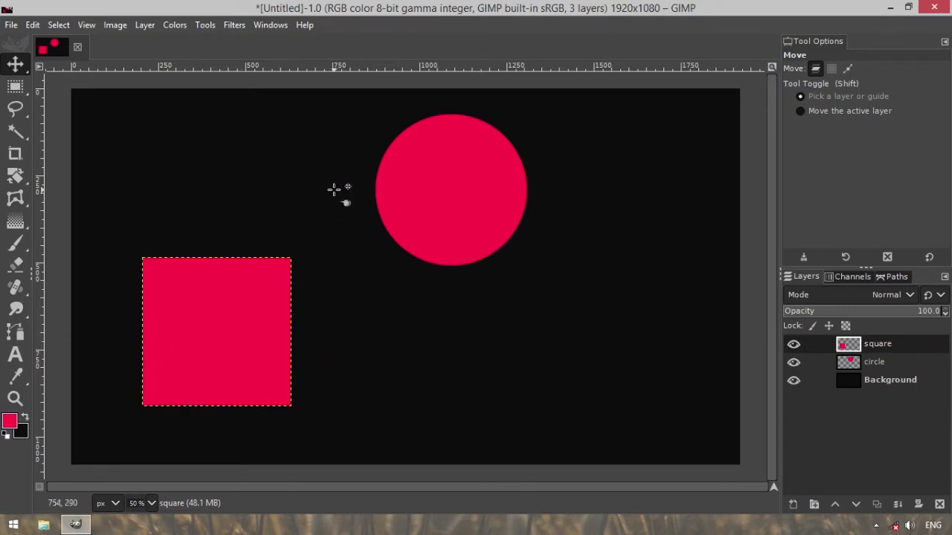
{"action": "left_click_drag", "start_coordinate": [342, 222], "coordinate": [367, 255]}
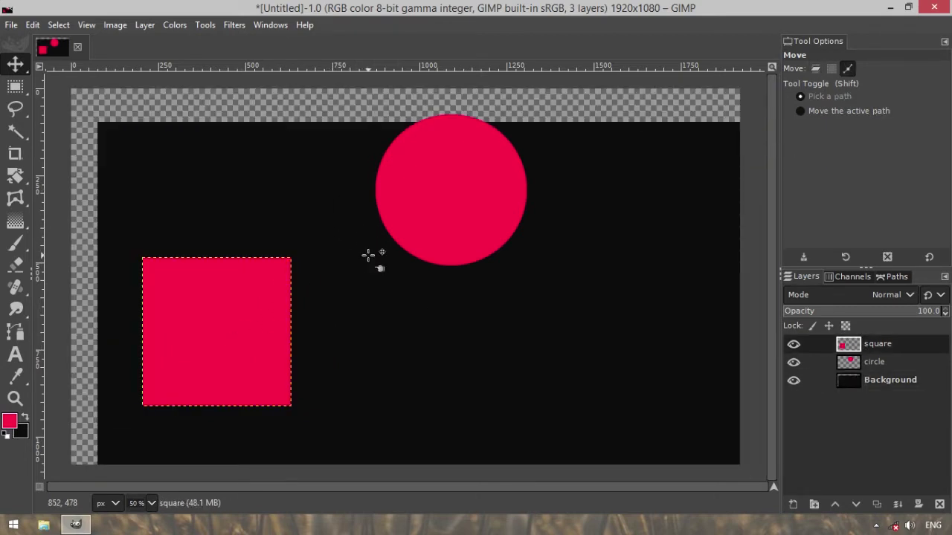
{"action": "key", "text": "ctrl+z"}
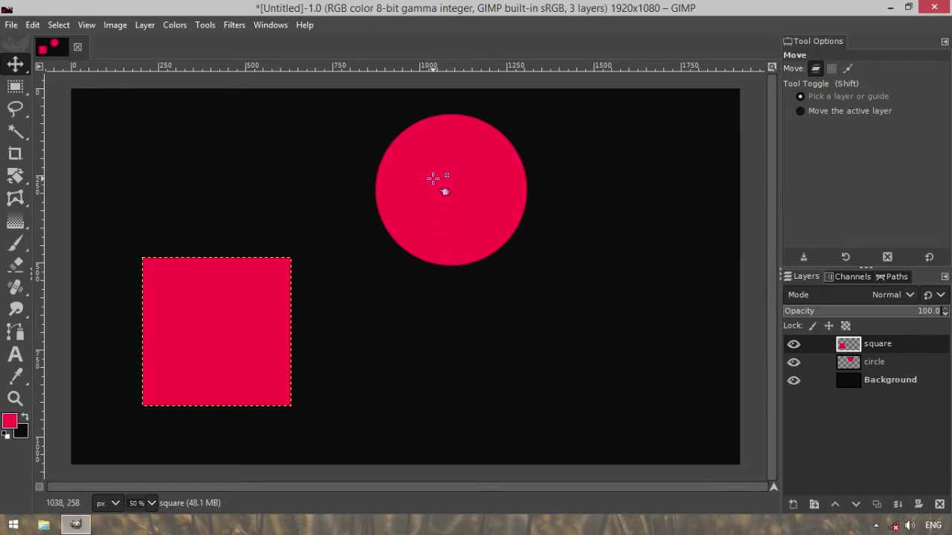
{"action": "left_click_drag", "start_coordinate": [438, 155], "coordinate": [542, 217]}
{"action": "key", "text": "ctrl+z"}
{"action": "left_click_drag", "start_coordinate": [221, 332], "coordinate": [375, 347]}
{"action": "left_click_drag", "start_coordinate": [339, 350], "coordinate": [230, 327]}
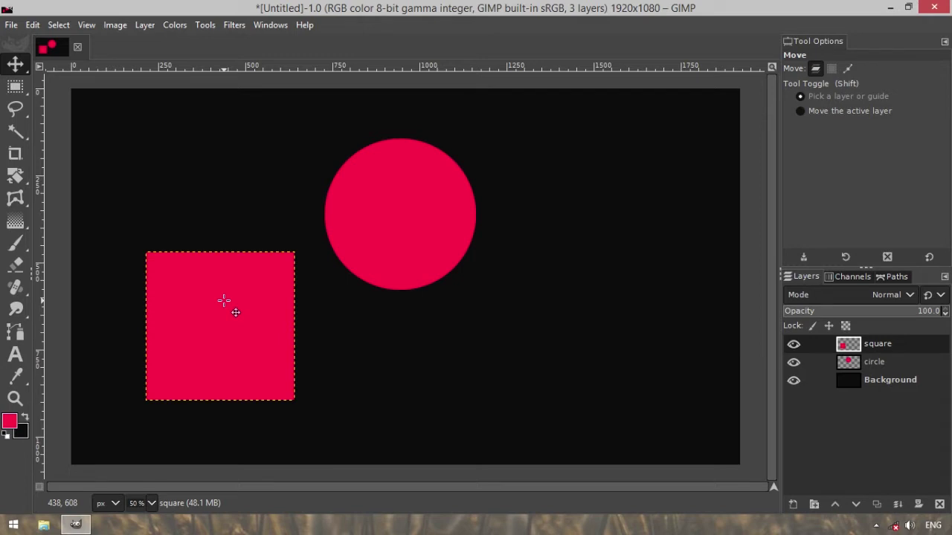
Settle the circle toward the upper left and the square toward the lower right.
{"action": "left_click_drag", "start_coordinate": [238, 297], "coordinate": [419, 329]}
{"action": "left_click_drag", "start_coordinate": [409, 239], "coordinate": [417, 223]}
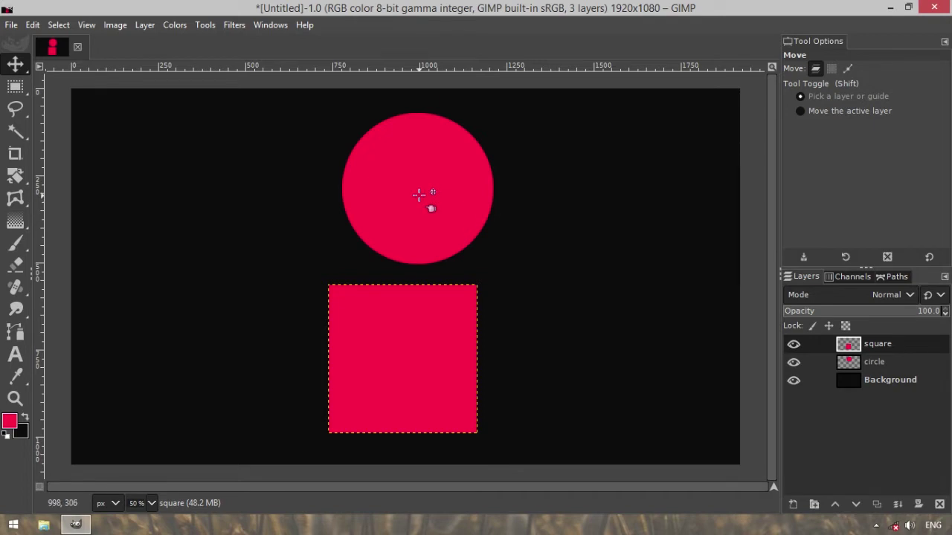
{"action": "mouse_move", "coordinate": [419, 195]}
{"action": "left_mouse_down"}
{"action": "mouse_move", "coordinate": [446, 215]}
{"action": "mouse_move", "coordinate": [306, 189]}
{"action": "mouse_move", "coordinate": [421, 178]}
{"action": "left_mouse_up"}
{"action": "left_click_drag", "start_coordinate": [431, 357], "coordinate": [407, 334]}
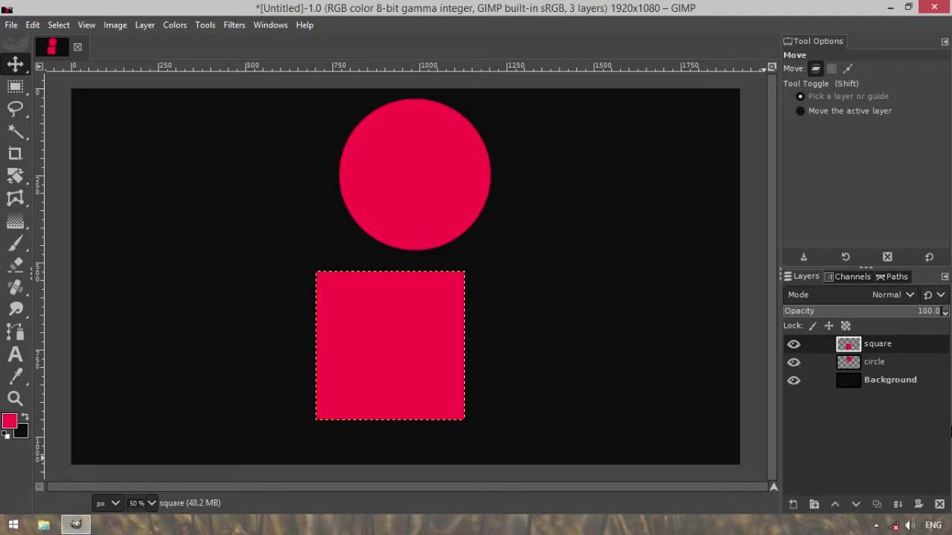
{"action": "left_click_drag", "start_coordinate": [434, 193], "coordinate": [329, 199]}
{"action": "left_click_drag", "start_coordinate": [388, 321], "coordinate": [499, 334]}
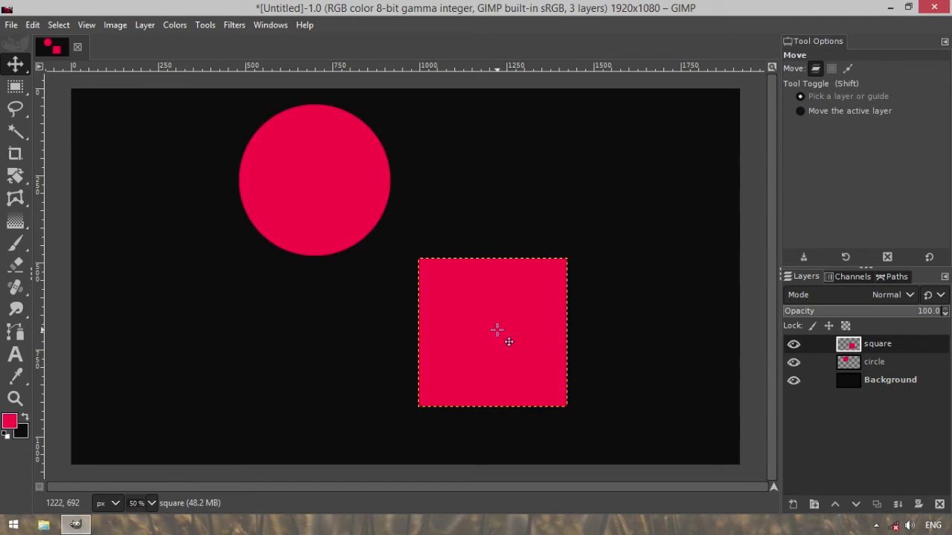
Set the Move tool to 'Move the active layer' and cycle through the circle, Background and square layers.
{"action": "left_click", "coordinate": [853, 111]}
{"action": "left_click", "coordinate": [855, 364]}
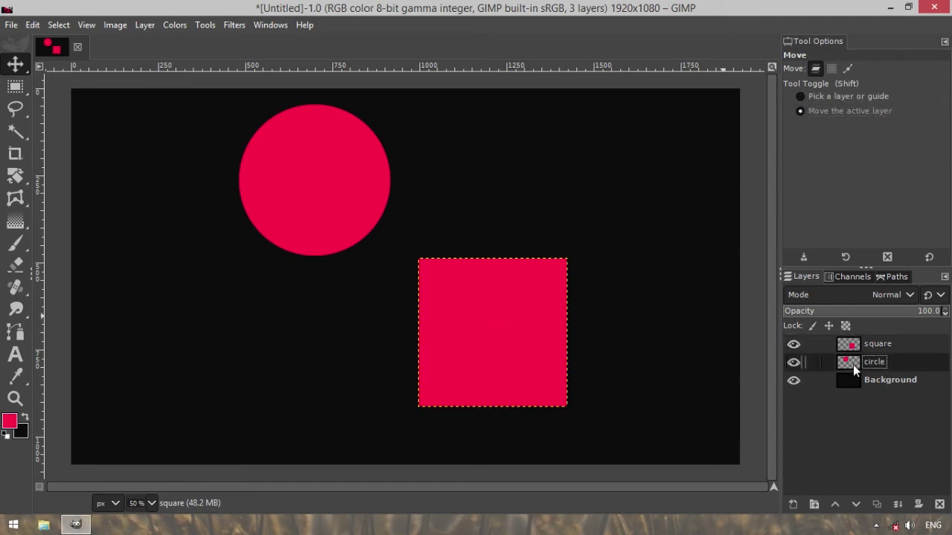
{"action": "left_click", "coordinate": [860, 384]}
{"action": "left_click", "coordinate": [864, 349]}
{"action": "left_click", "coordinate": [866, 383]}
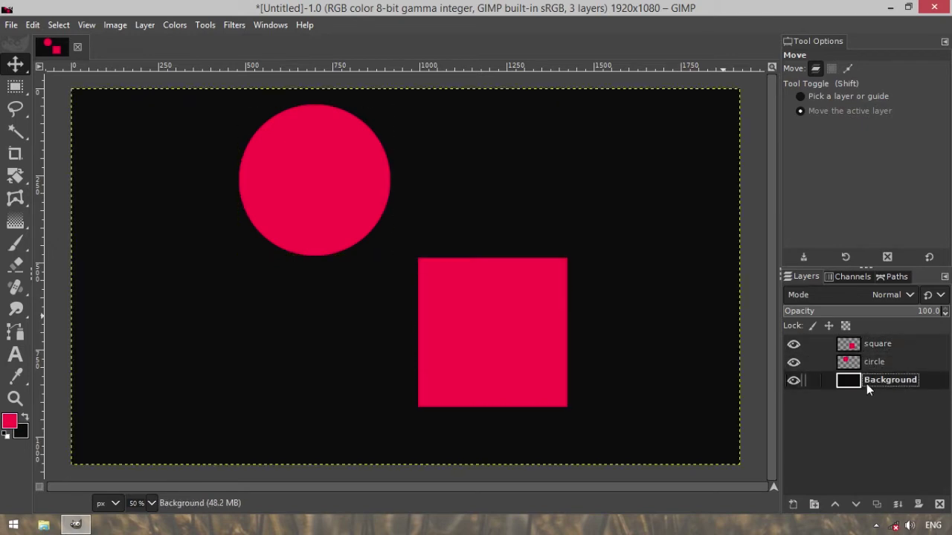
{"action": "left_click", "coordinate": [867, 350]}
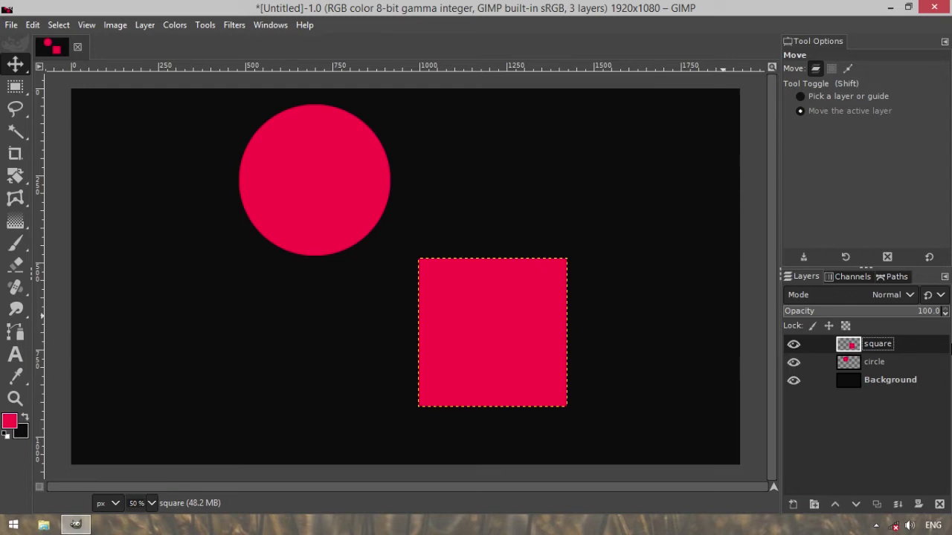
Cycle again through the circle, square and Background layers, ending on the square.
{"action": "left_click", "coordinate": [866, 364]}
{"action": "left_click", "coordinate": [869, 364]}
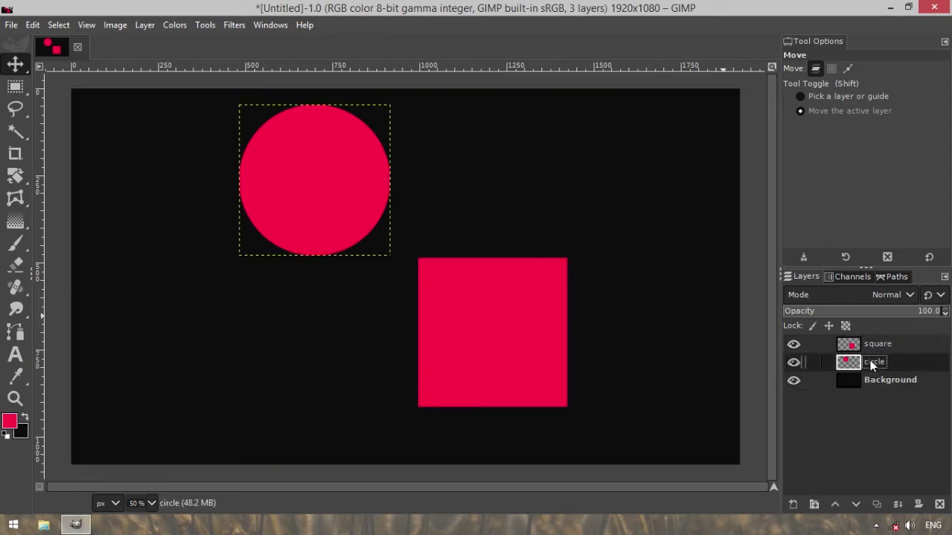
{"action": "left_click", "coordinate": [875, 346]}
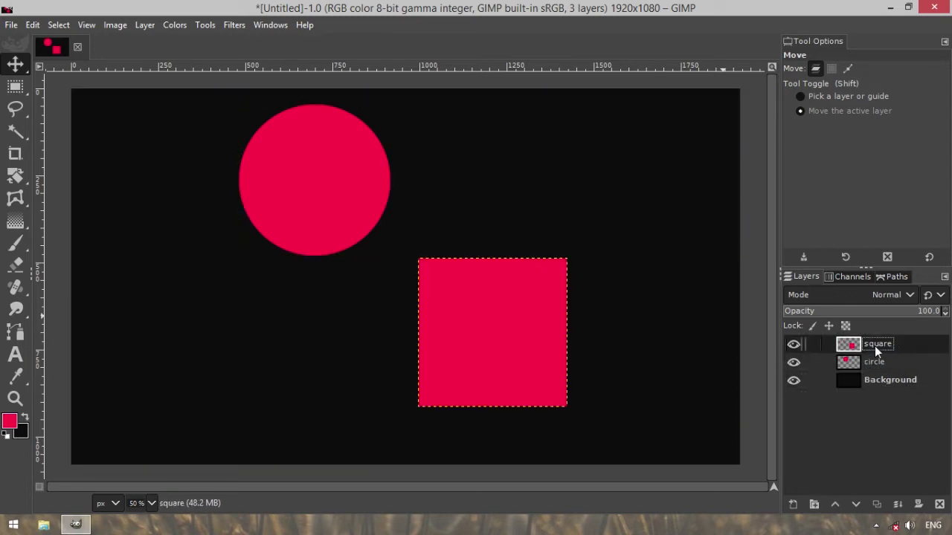
{"action": "left_click", "coordinate": [874, 380]}
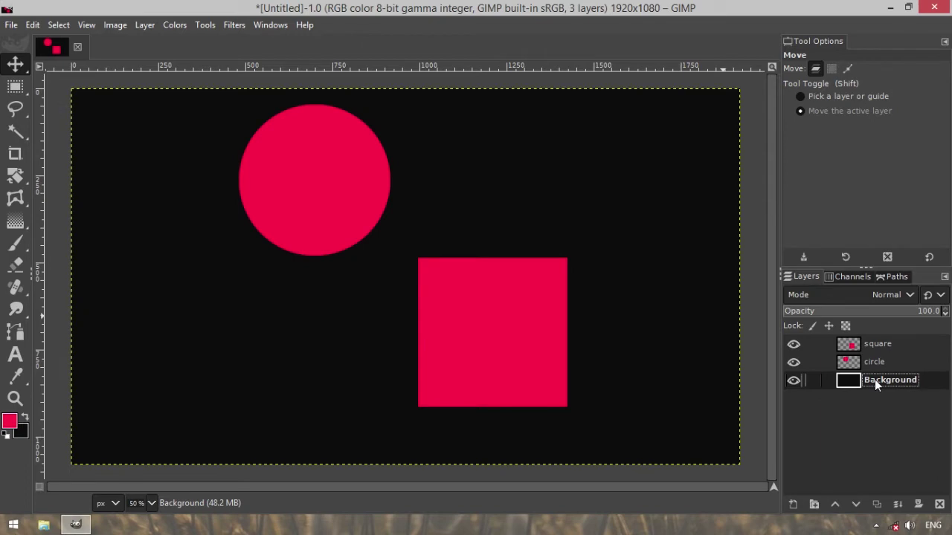
{"action": "left_click", "coordinate": [873, 348]}
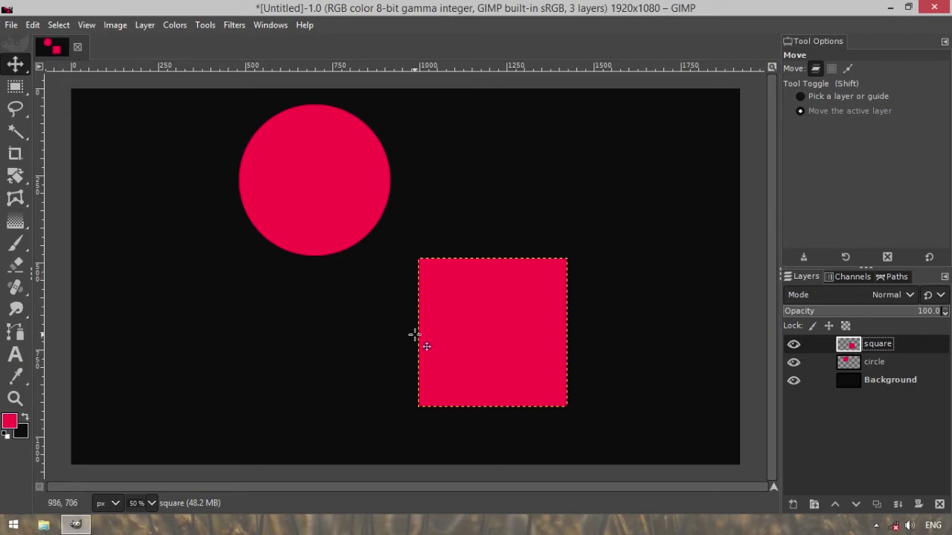
Nudge the circle up-right in pick mode, then drag the square beneath it in active-layer mode.
{"action": "left_click", "coordinate": [803, 96]}
{"action": "left_click_drag", "start_coordinate": [319, 195], "coordinate": [358, 181]}
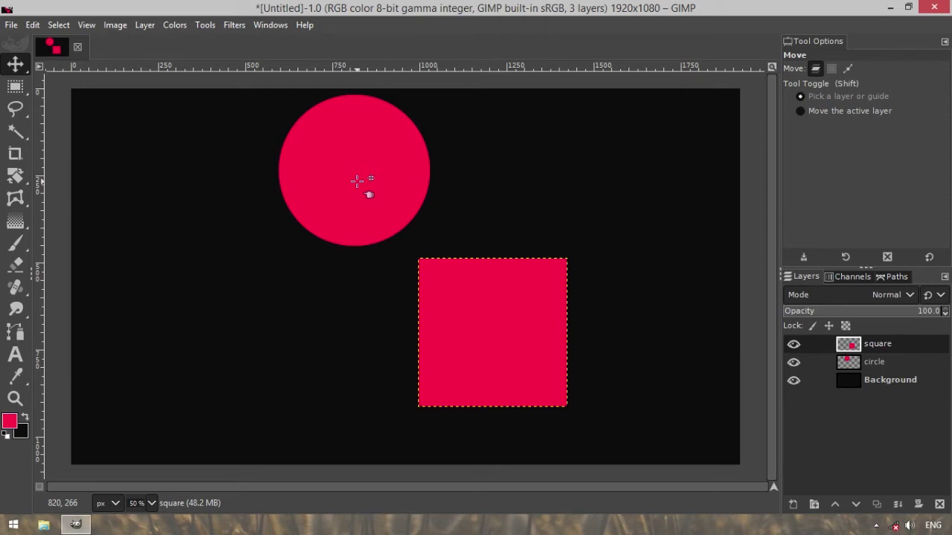
{"action": "left_click", "coordinate": [876, 113]}
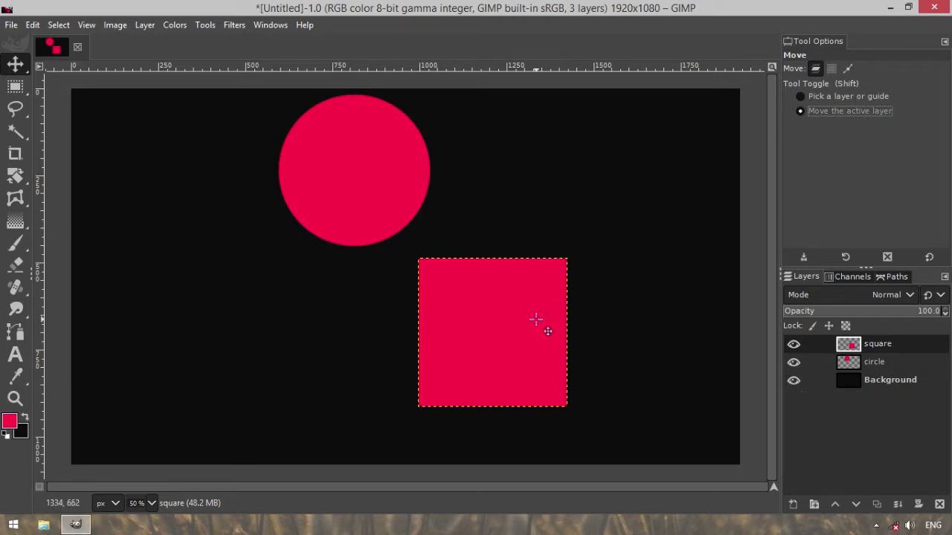
{"action": "left_click_drag", "start_coordinate": [536, 320], "coordinate": [392, 316]}
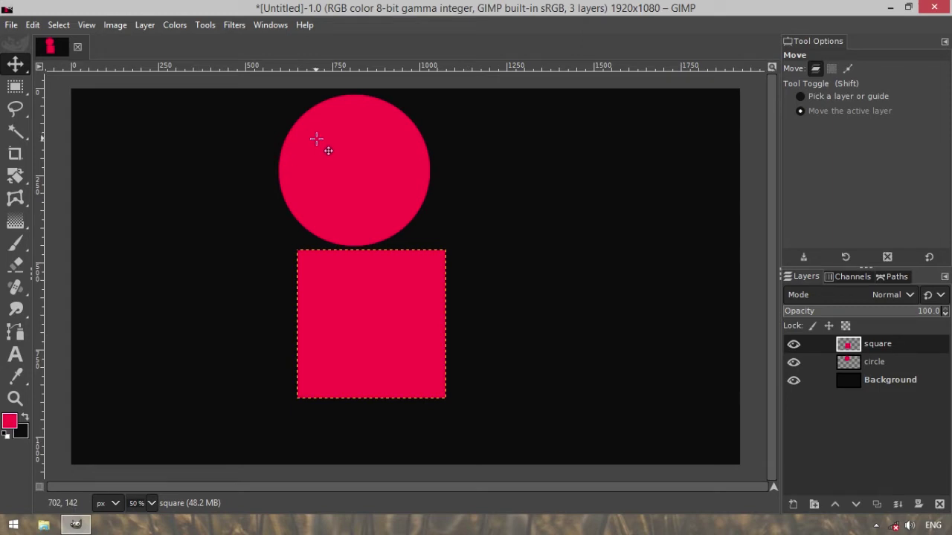
In 'Pick a layer or guide' mode, drag the circle right toward the top centre.
{"action": "left_click", "coordinate": [840, 101]}
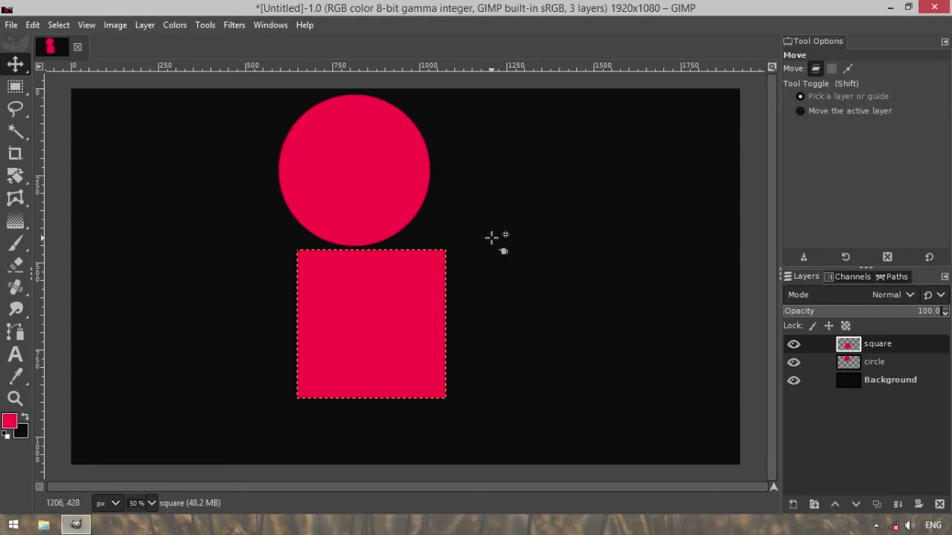
{"action": "key", "text": "shift"}
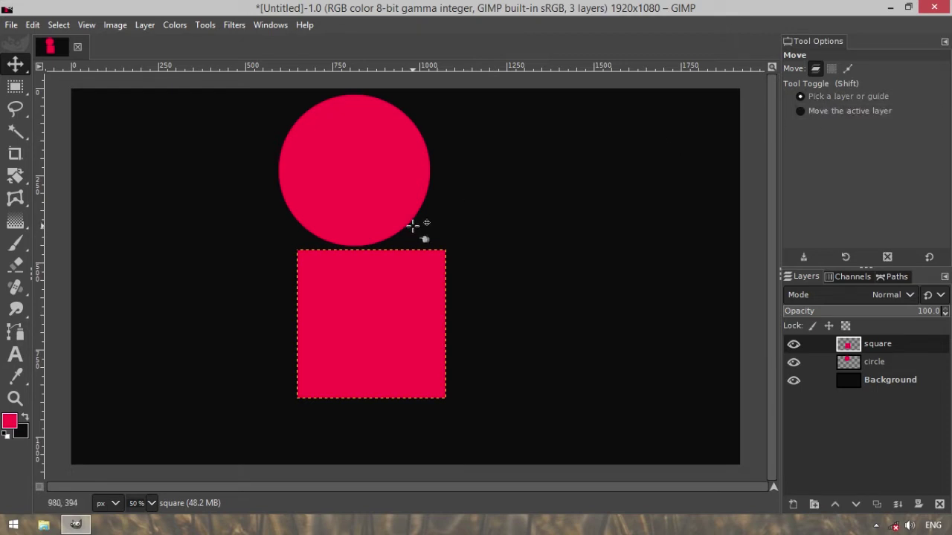
{"action": "left_click_drag", "start_coordinate": [404, 178], "coordinate": [431, 185]}
{"action": "left_click_drag", "start_coordinate": [365, 304], "coordinate": [440, 146]}
Toggle modes with Shift and drag the square to the lower left.
{"action": "key", "text": "shift"}
{"action": "left_click_drag", "start_coordinate": [519, 168], "coordinate": [361, 157]}
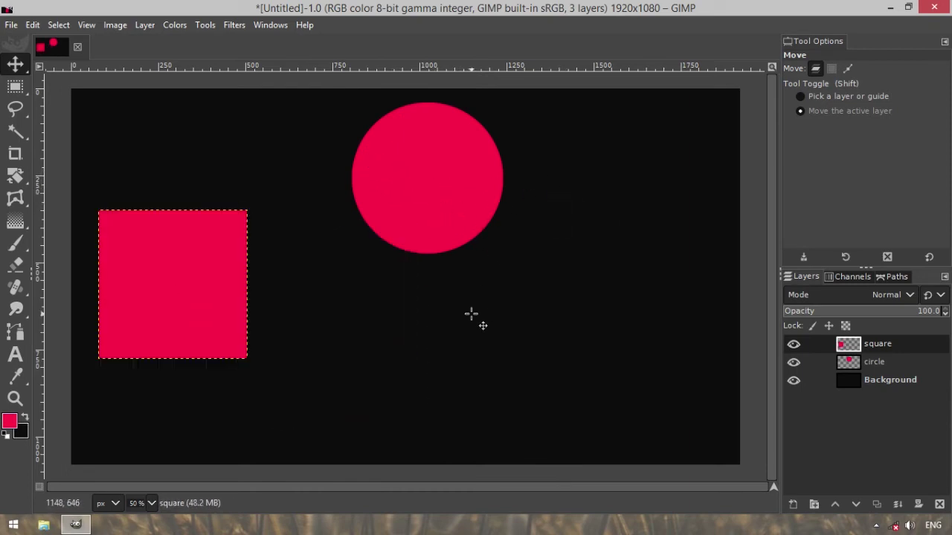
{"action": "left_click_drag", "start_coordinate": [296, 257], "coordinate": [349, 324]}
{"action": "left_click_drag", "start_coordinate": [438, 200], "coordinate": [485, 238]}
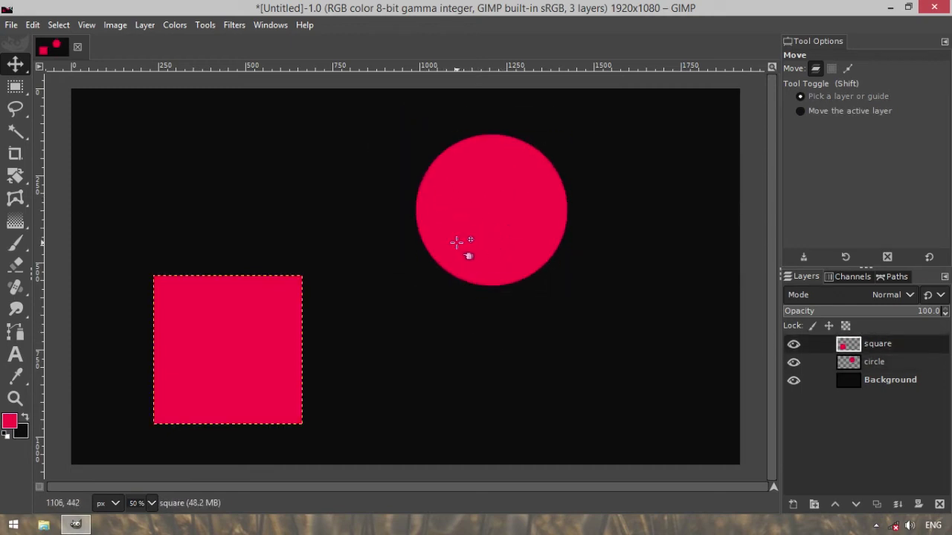
{"action": "key", "text": "shift"}
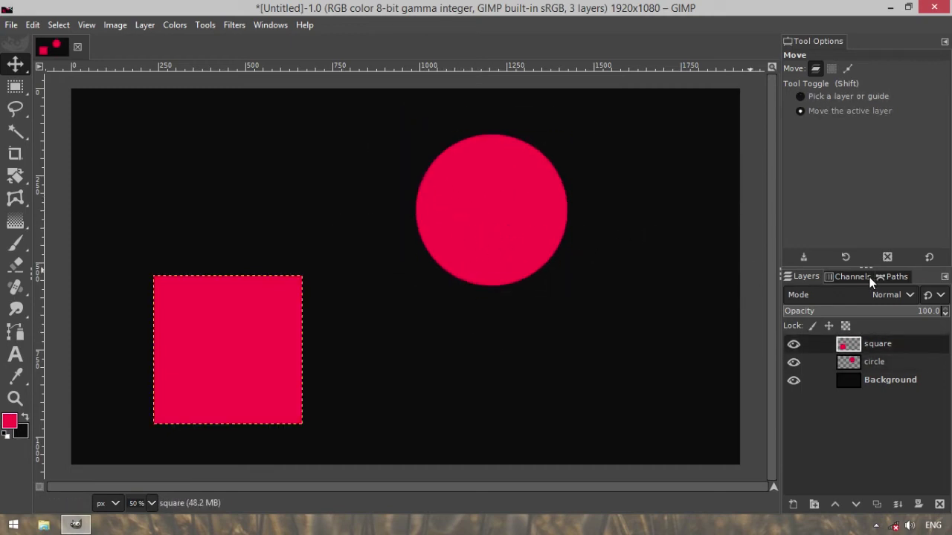
Draw a rectangular selection above the square and move its outline around in selection mode.
{"action": "left_click", "coordinate": [832, 69]}
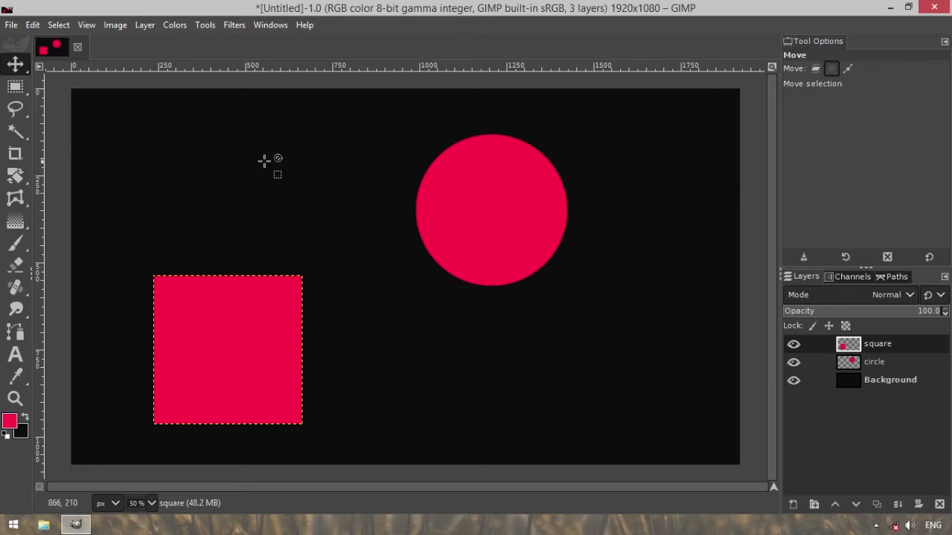
{"action": "mouse_move", "coordinate": [16, 86]}
{"action": "left_click", "coordinate": [56, 89]}
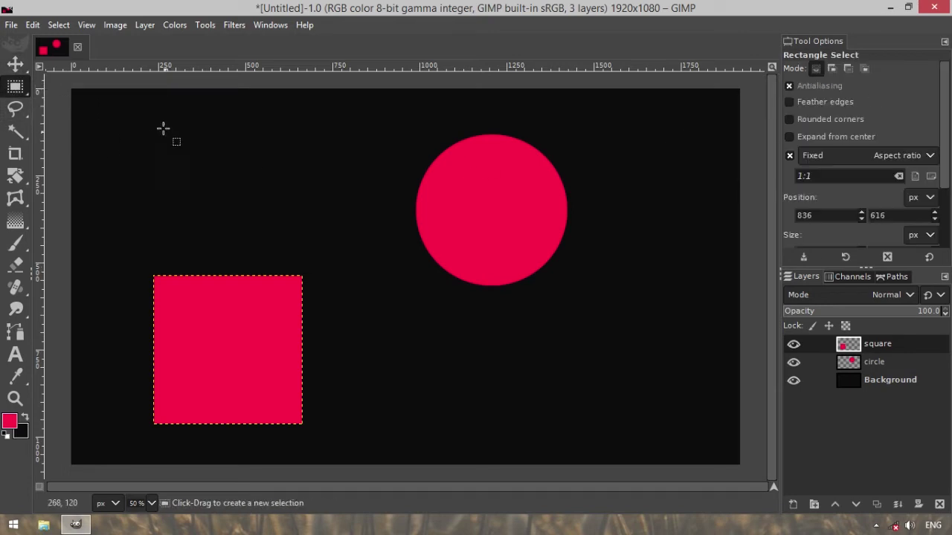
{"action": "left_click_drag", "start_coordinate": [162, 126], "coordinate": [359, 321]}
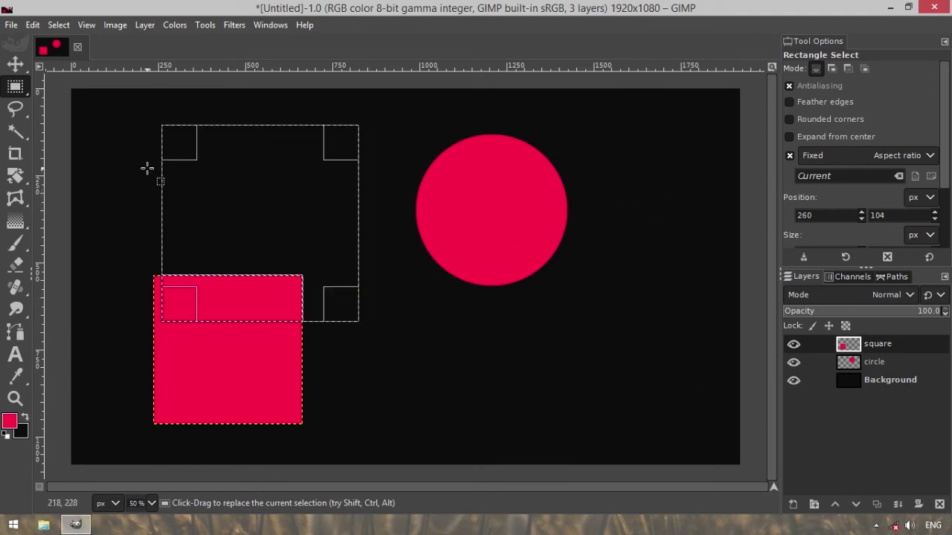
{"action": "left_click_drag", "start_coordinate": [228, 191], "coordinate": [334, 234]}
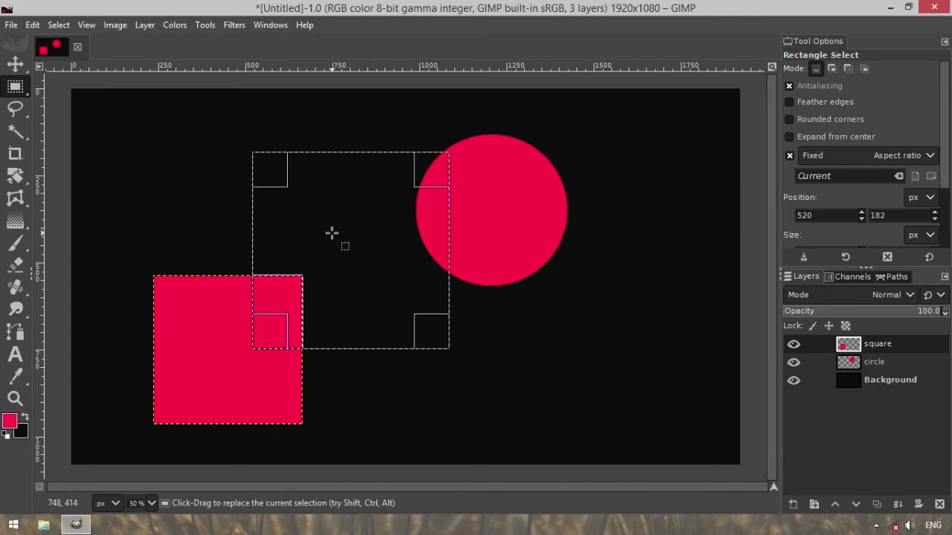
{"action": "left_click_drag", "start_coordinate": [335, 236], "coordinate": [250, 200]}
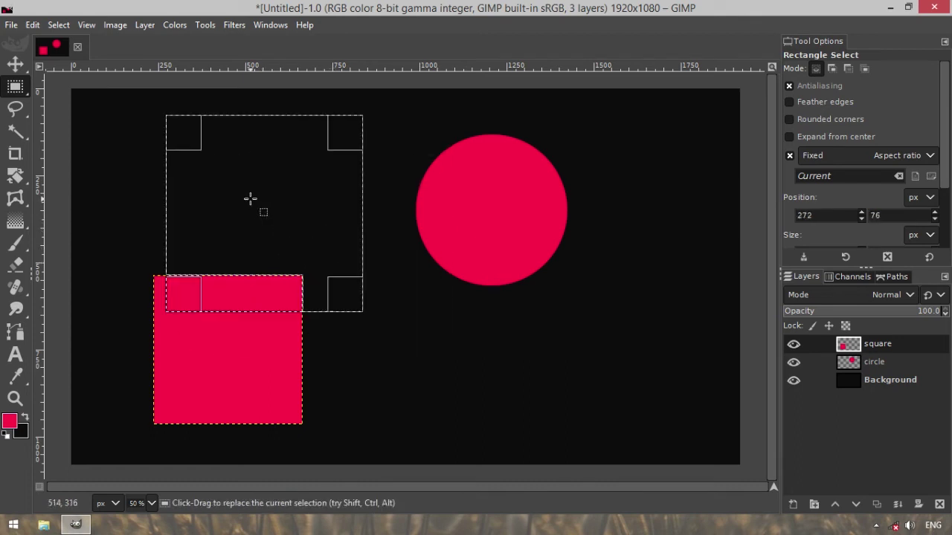
{"action": "left_click", "coordinate": [16, 65]}
{"action": "left_click_drag", "start_coordinate": [308, 206], "coordinate": [491, 292]}
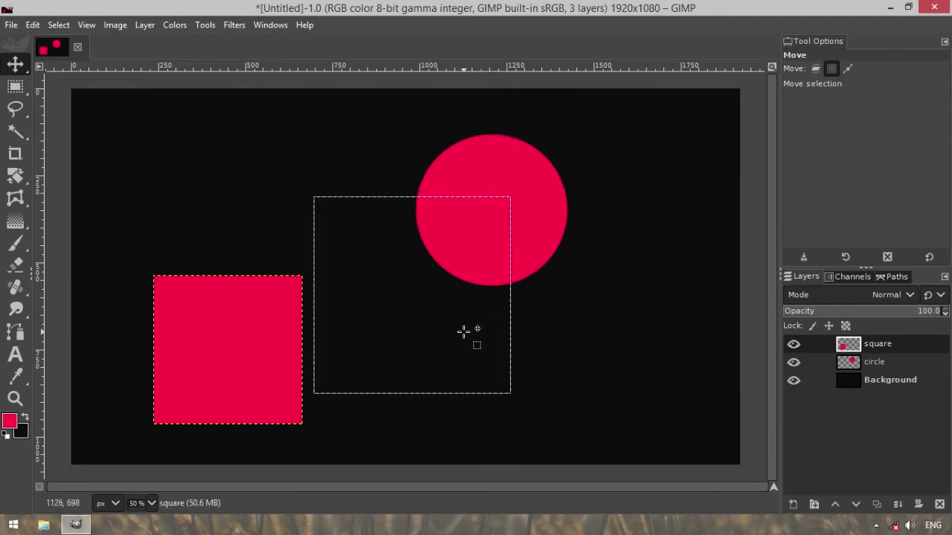
Redraw a square selection below the circle, then start a freehand loop above the square.
{"action": "left_click", "coordinate": [16, 86]}
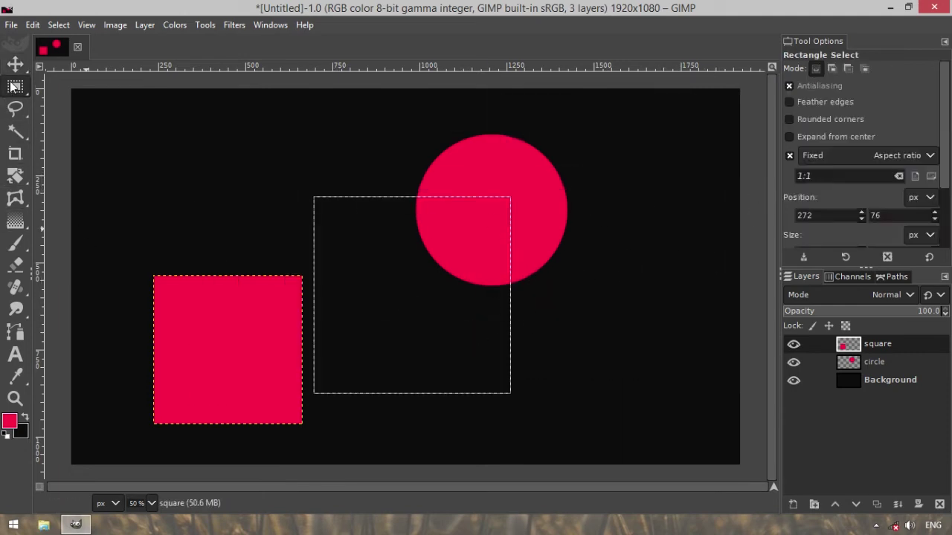
{"action": "left_click_drag", "start_coordinate": [370, 279], "coordinate": [445, 353]}
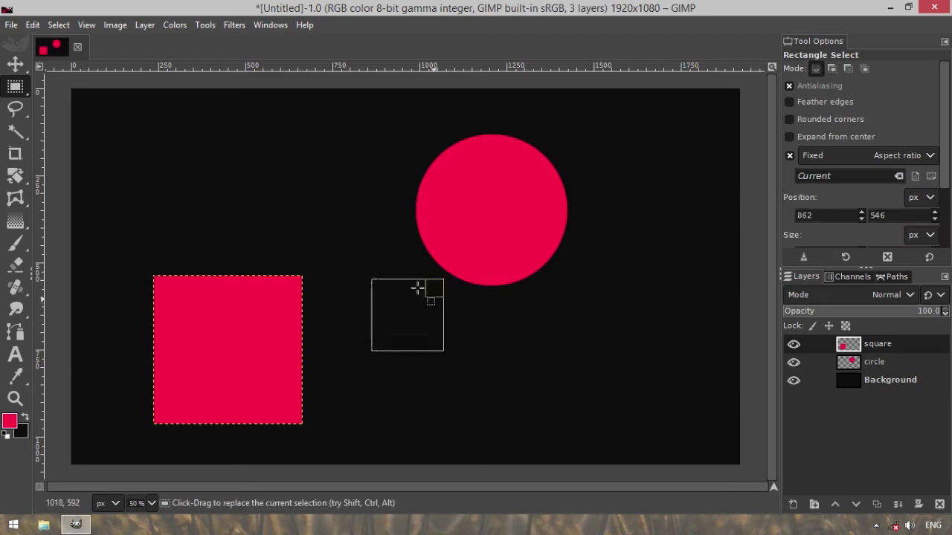
{"action": "left_click", "coordinate": [379, 257]}
{"action": "mouse_move", "coordinate": [394, 294]}
{"action": "left_mouse_down"}
{"action": "mouse_move", "coordinate": [531, 389]}
{"action": "mouse_move", "coordinate": [397, 317]}
{"action": "mouse_move", "coordinate": [287, 225]}
{"action": "mouse_move", "coordinate": [491, 162]}
{"action": "mouse_move", "coordinate": [448, 348]}
{"action": "left_mouse_up"}
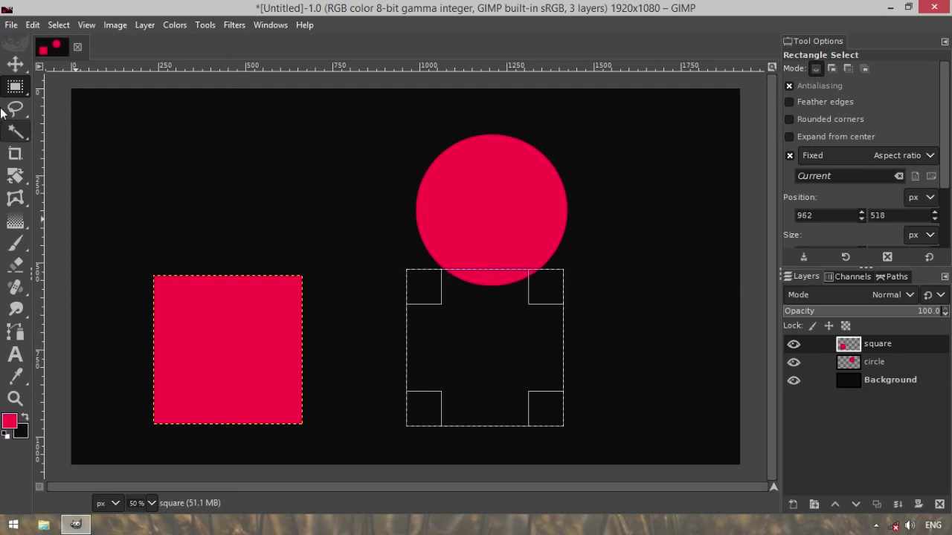
{"action": "left_click", "coordinate": [21, 107]}
{"action": "mouse_move", "coordinate": [117, 186]}
{"action": "left_mouse_down"}
{"action": "mouse_move", "coordinate": [190, 124]}
{"action": "mouse_move", "coordinate": [333, 261]}
{"action": "mouse_move", "coordinate": [108, 285]}
{"action": "mouse_move", "coordinate": [117, 187]}
{"action": "left_mouse_up"}
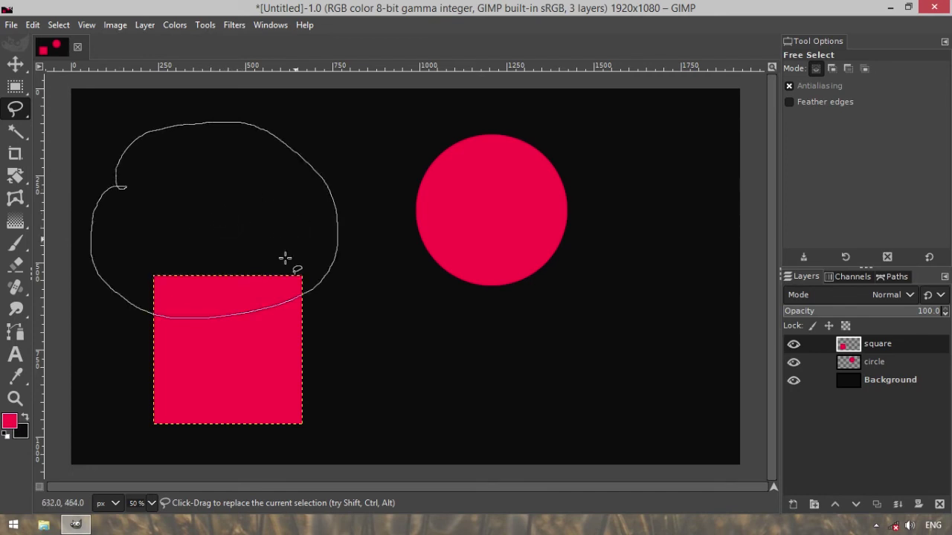
Commit the freehand loop and shift its outline with the Move tool in selection mode.
{"action": "key", "text": "Return"}
{"action": "left_click", "coordinate": [15, 64]}
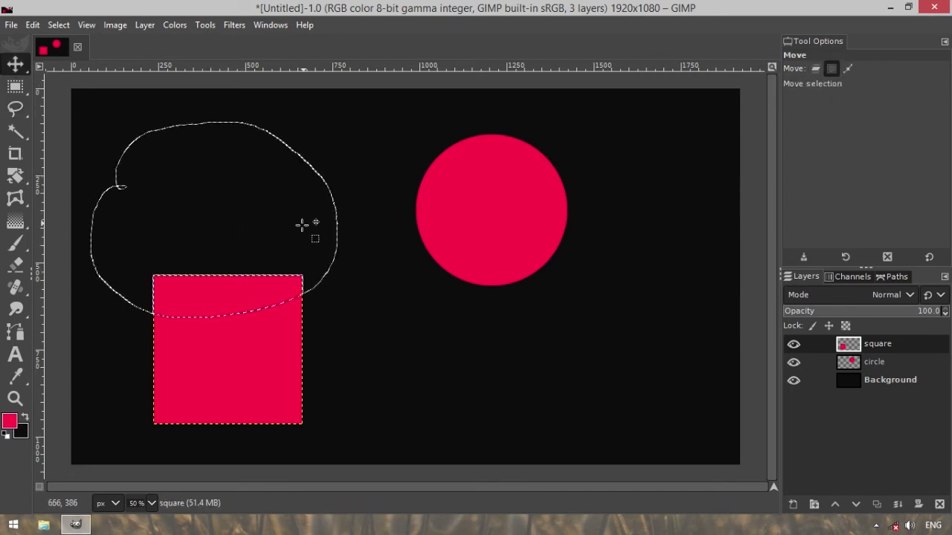
{"action": "left_click_drag", "start_coordinate": [304, 220], "coordinate": [227, 208]}
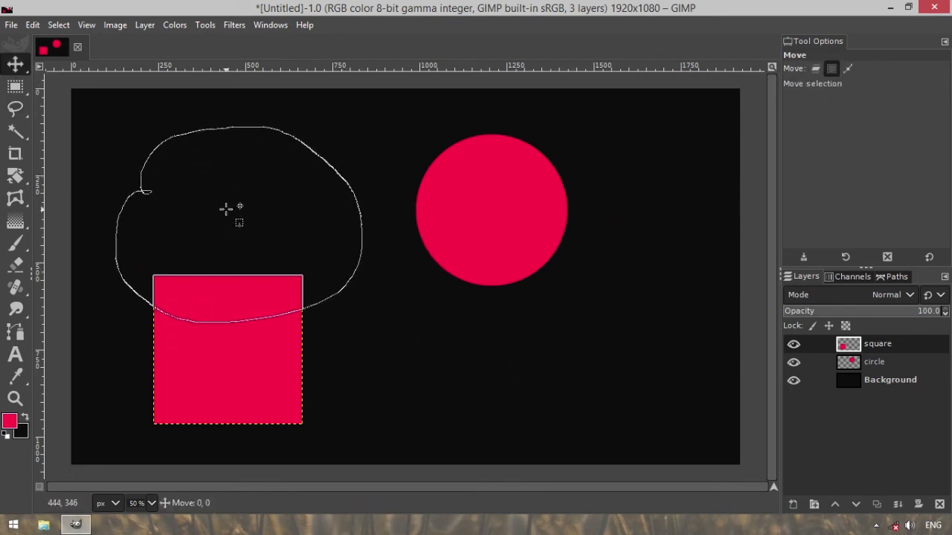
Draw a large square selection and place it between the red square and the circle.
{"action": "left_click", "coordinate": [19, 91]}
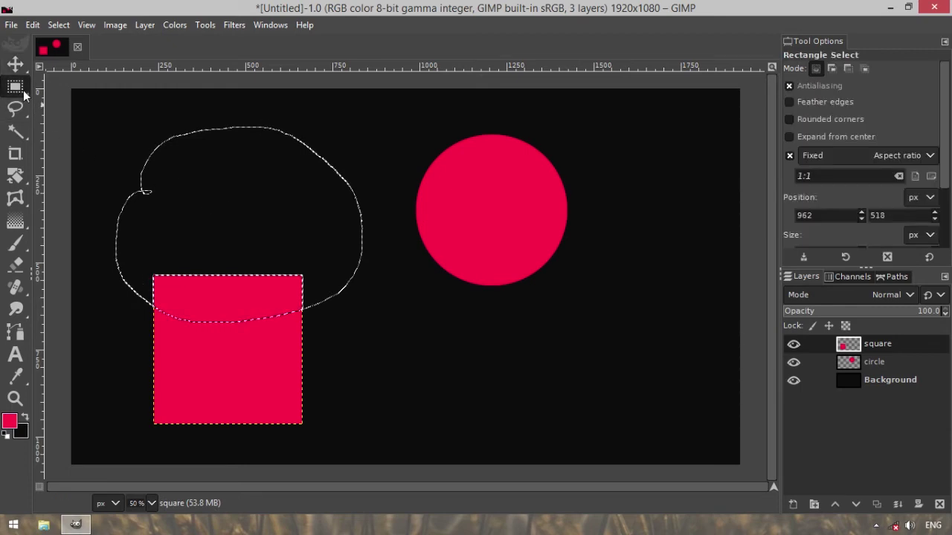
{"action": "left_click_drag", "start_coordinate": [361, 117], "coordinate": [617, 373]}
{"action": "left_click_drag", "start_coordinate": [452, 194], "coordinate": [385, 276]}
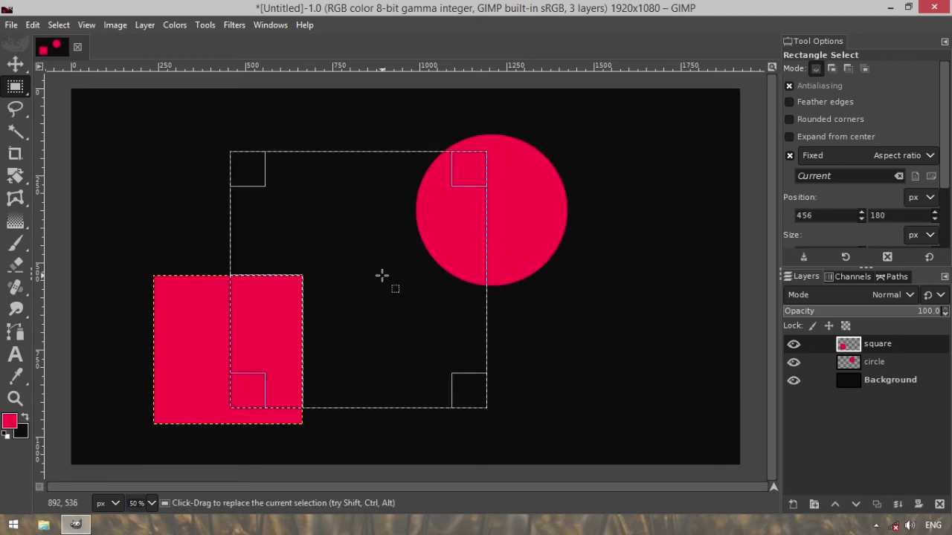
Set the Move tool to Path mode, show the Paths list, and deselect with Rectangle Select.
{"action": "left_click", "coordinate": [8, 69]}
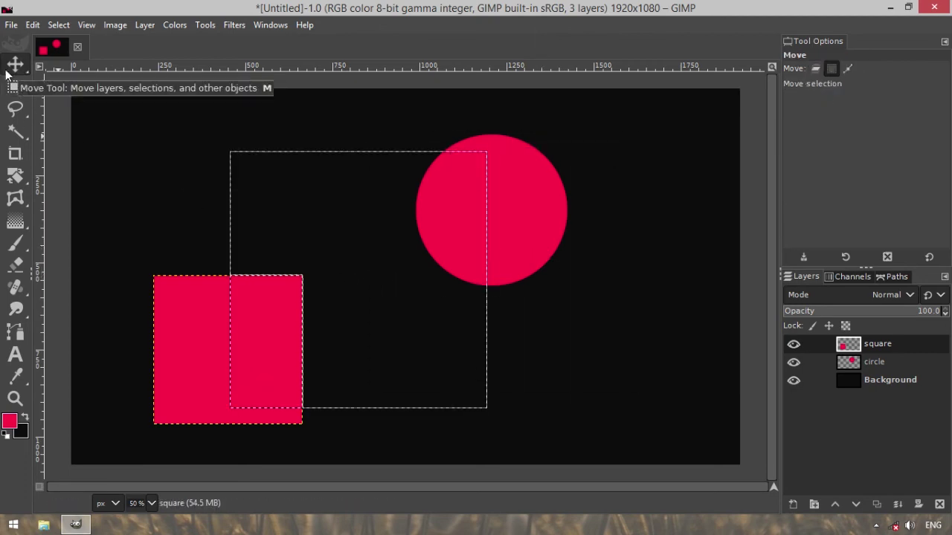
{"action": "left_click", "coordinate": [848, 69]}
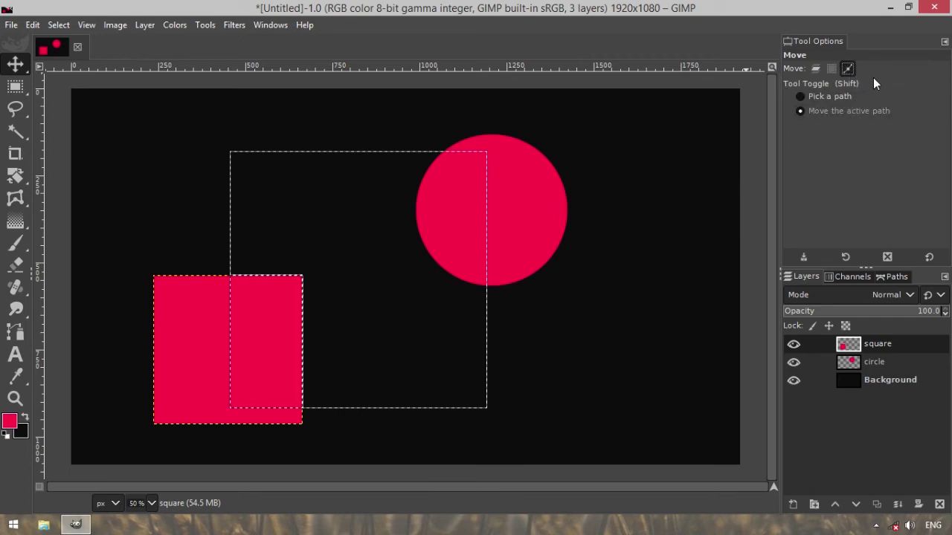
{"action": "left_click", "coordinate": [898, 277]}
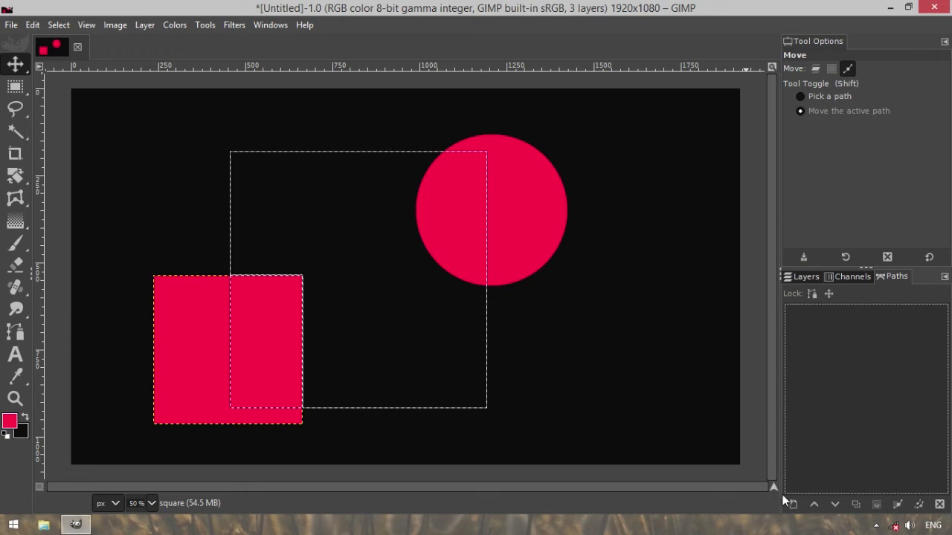
{"action": "key", "text": "r"}
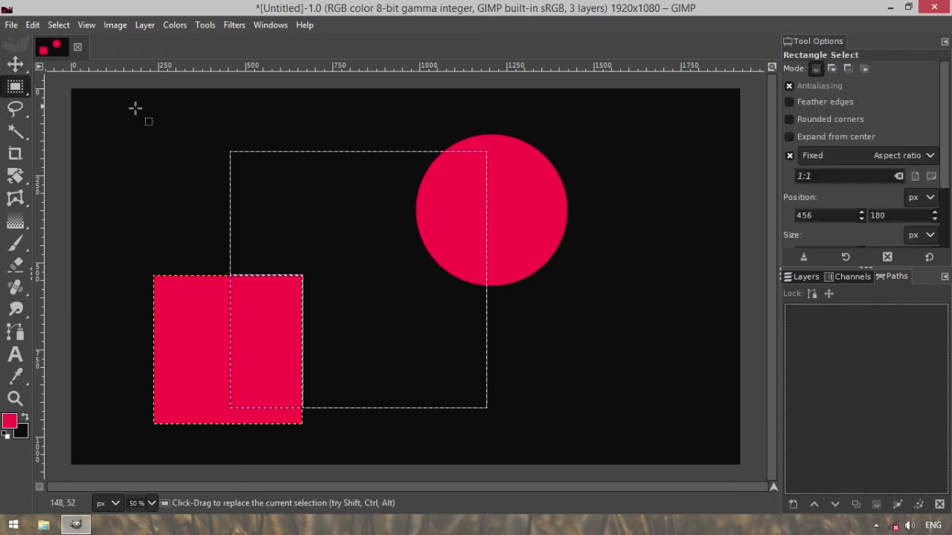
{"action": "left_click", "coordinate": [134, 108]}
Draw a closed four-anchor path crossing the red square with the Paths tool.
{"action": "left_click", "coordinate": [15, 332]}
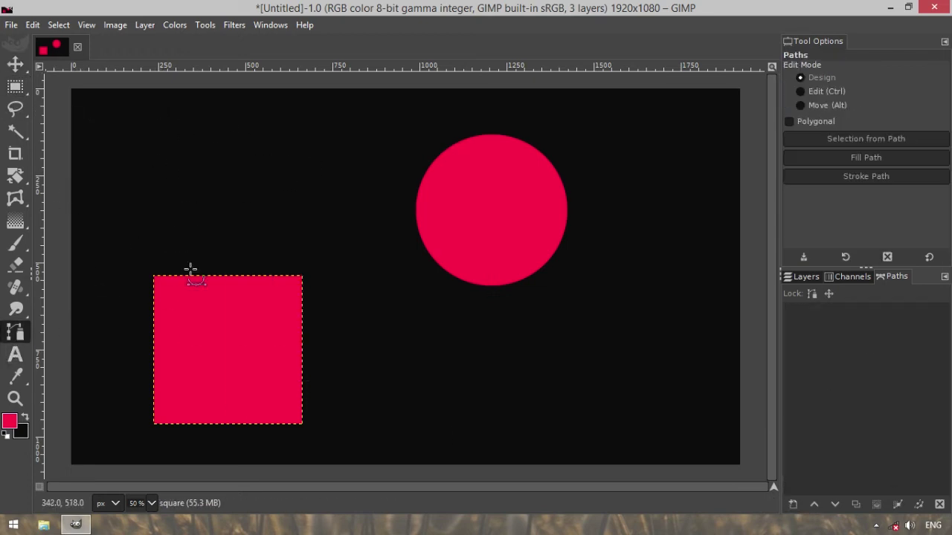
{"action": "left_click", "coordinate": [206, 236]}
{"action": "left_click", "coordinate": [351, 137]}
{"action": "left_click", "coordinate": [493, 367]}
{"action": "left_click", "coordinate": [130, 457]}
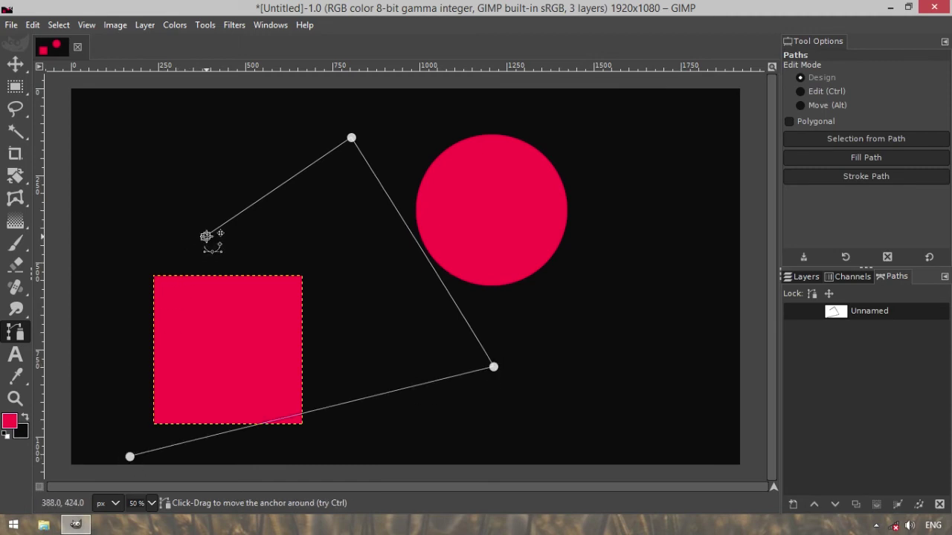
{"action": "left_click", "coordinate": [206, 236]}
{"action": "left_click", "coordinate": [130, 456], "text": "ctrl"}
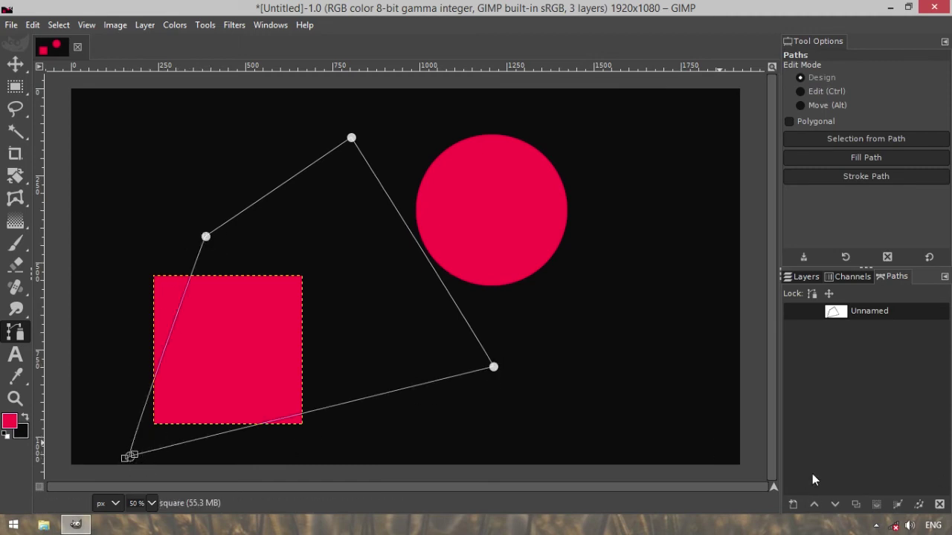
Create a new path, draw a closed four-anchor outline beside the circle, and show both paths.
{"action": "left_click", "coordinate": [792, 505]}
{"action": "left_click", "coordinate": [835, 493]}
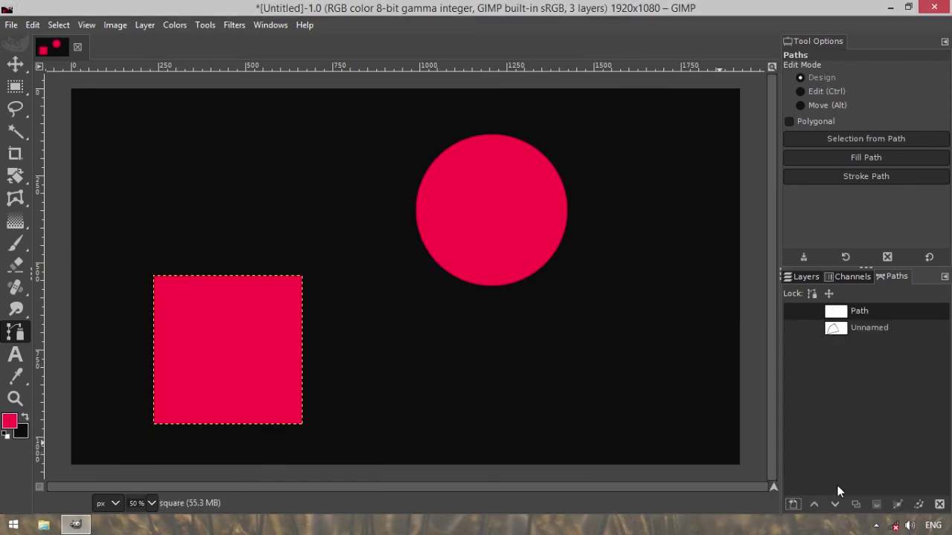
{"action": "left_click", "coordinate": [438, 120]}
{"action": "left_click", "coordinate": [687, 130]}
{"action": "left_click", "coordinate": [733, 296]}
{"action": "left_click", "coordinate": [506, 404]}
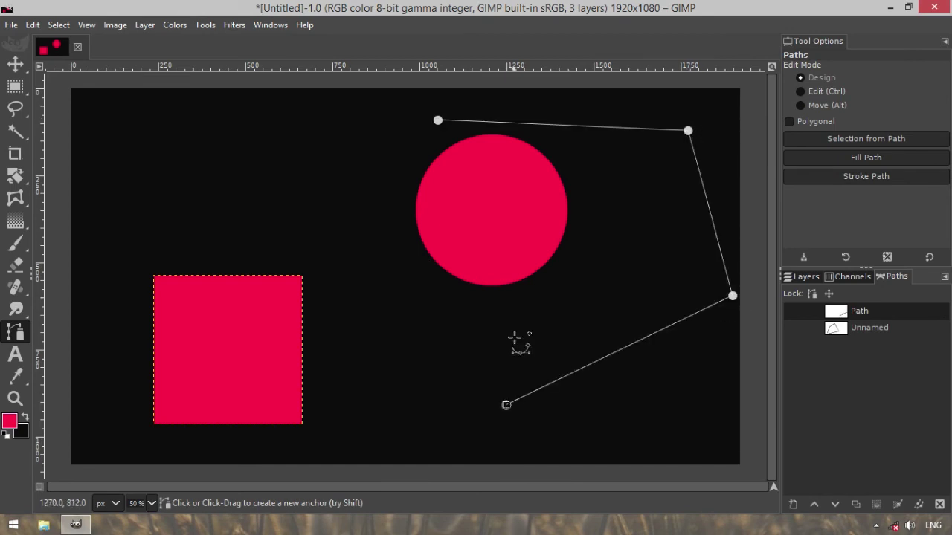
{"action": "left_click", "coordinate": [438, 120], "text": "ctrl"}
{"action": "left_click", "coordinate": [791, 328]}
{"action": "left_click", "coordinate": [793, 312]}
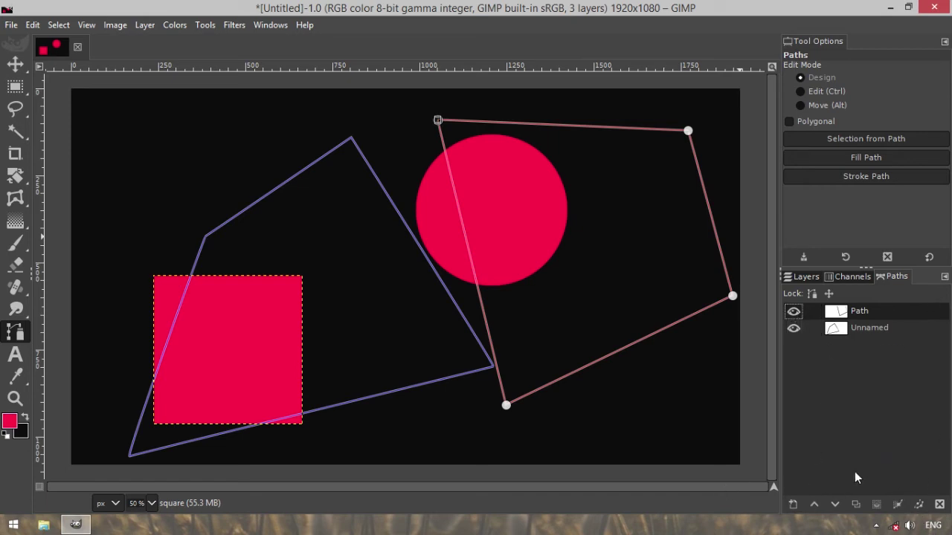
Drag the pink 'Path' outline left over the circle with the Move tool in Path mode.
{"action": "left_click", "coordinate": [15, 64]}
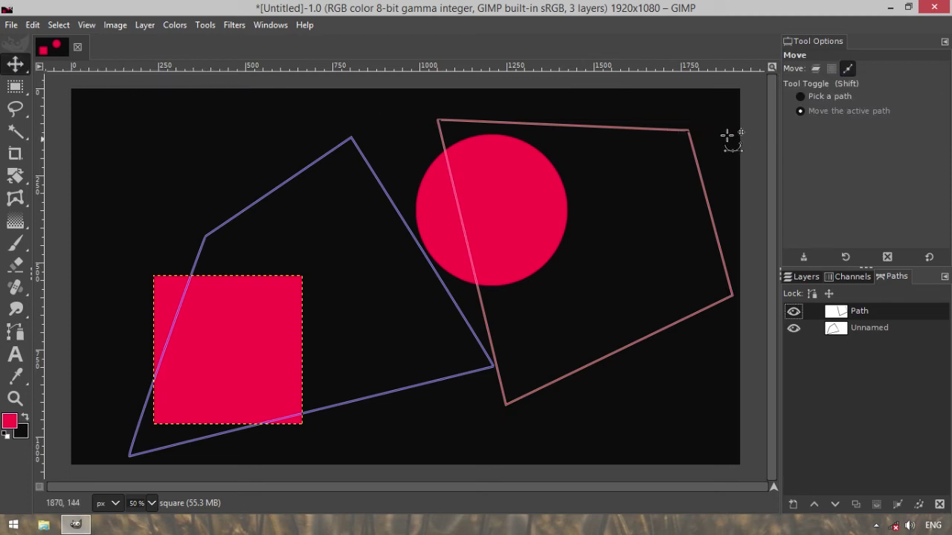
{"action": "left_click_drag", "start_coordinate": [357, 142], "coordinate": [345, 124]}
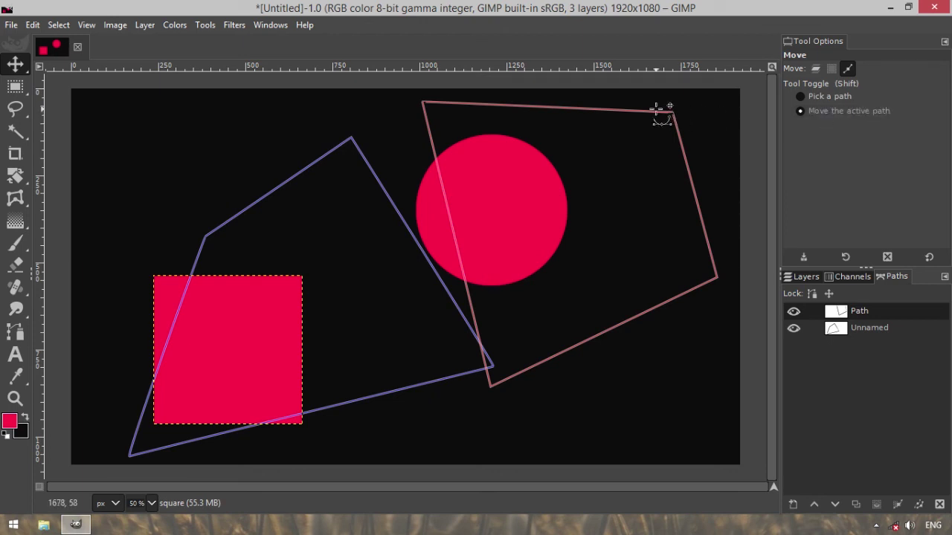
{"action": "left_click_drag", "start_coordinate": [660, 109], "coordinate": [555, 145]}
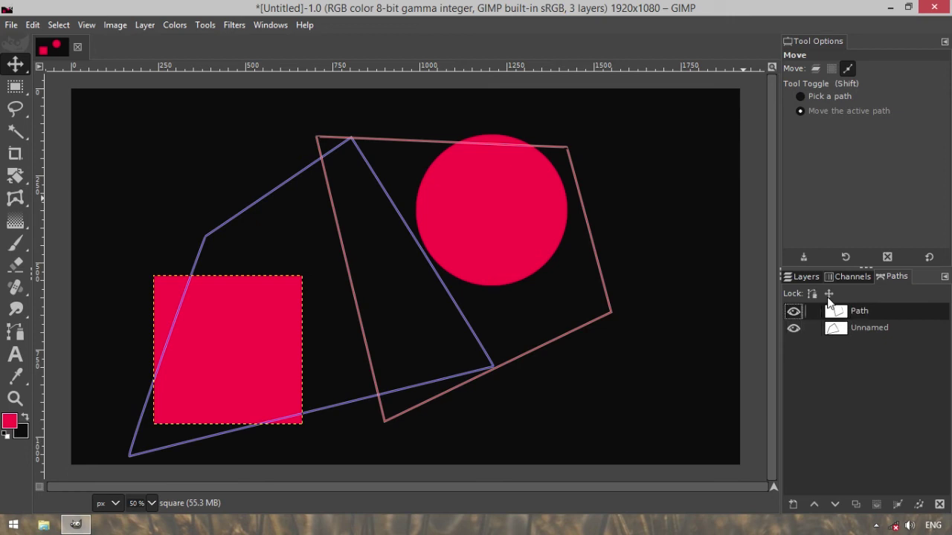
{"action": "left_click", "coordinate": [277, 28]}
{"action": "mouse_move", "coordinate": [296, 60]}
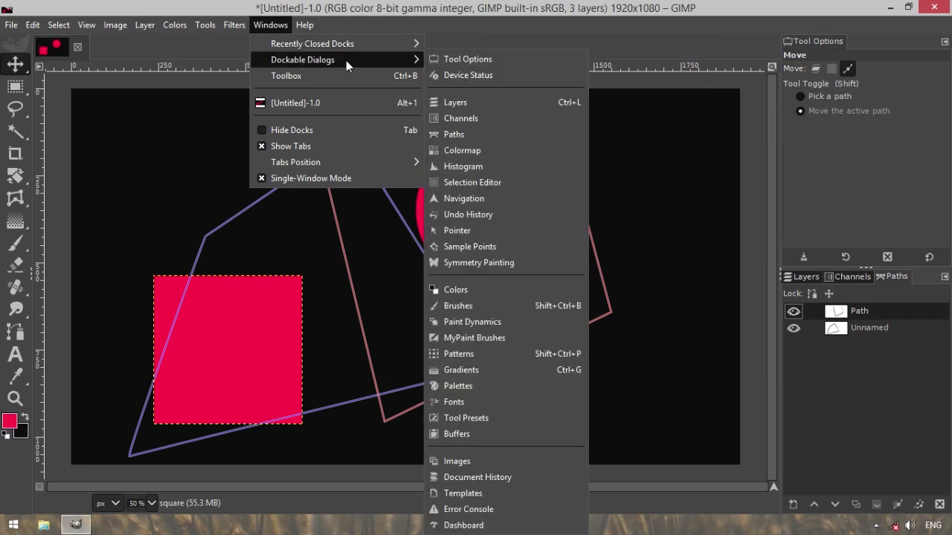
Open the Paths dialog, reselect 'Path', and slide it right and down around the circle.
{"action": "left_click", "coordinate": [454, 134]}
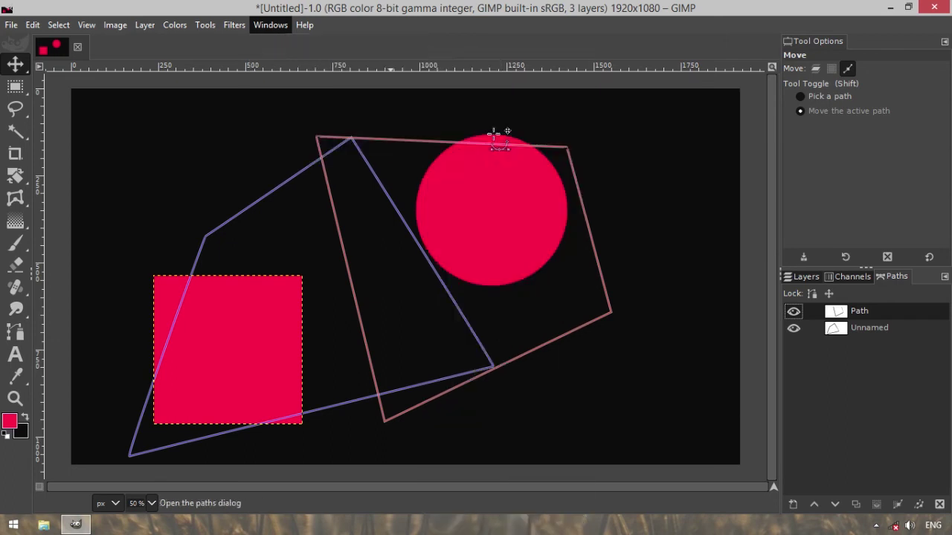
{"action": "left_click", "coordinate": [875, 333]}
{"action": "left_click", "coordinate": [871, 313]}
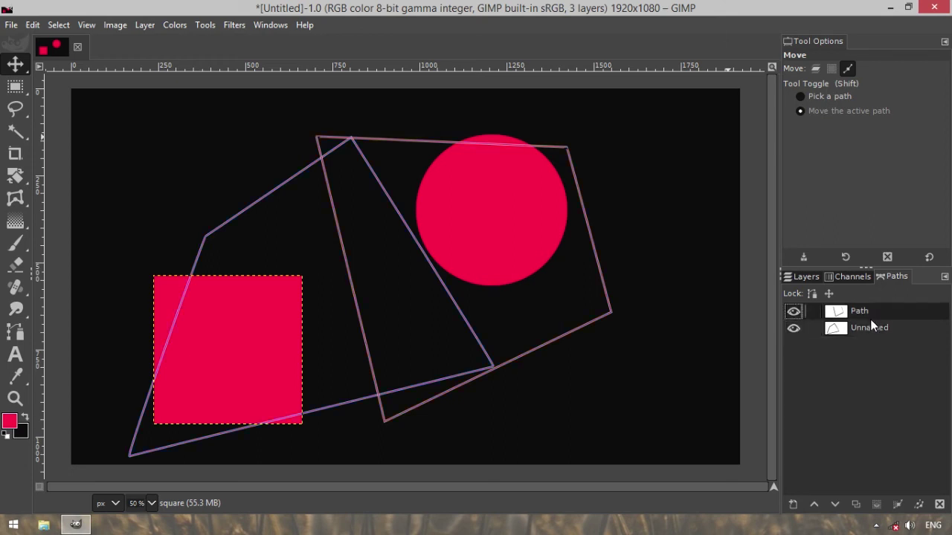
{"action": "left_click_drag", "start_coordinate": [412, 179], "coordinate": [552, 198]}
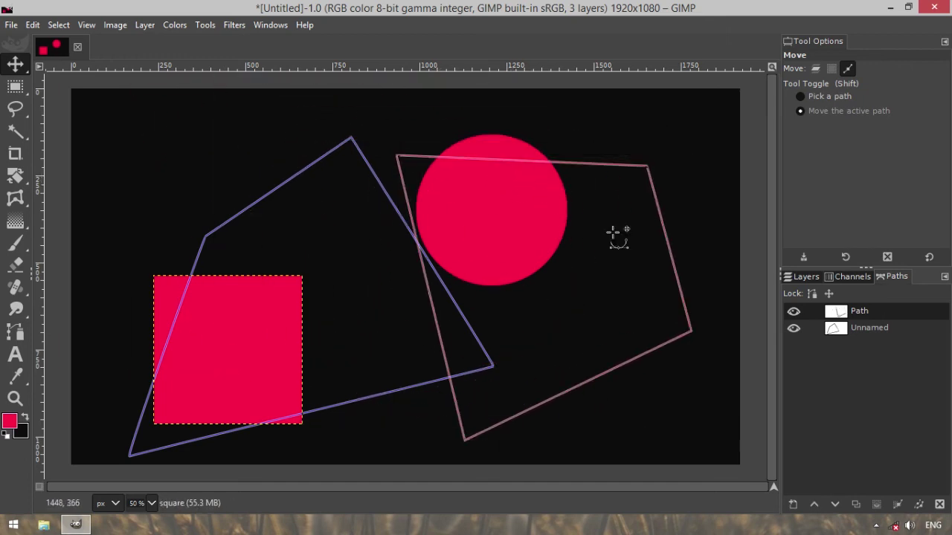
Activate the Unnamed path, nudge it slightly, and set the Move tool to Pick a path.
{"action": "left_click", "coordinate": [856, 328]}
{"action": "left_click_drag", "start_coordinate": [391, 319], "coordinate": [378, 278]}
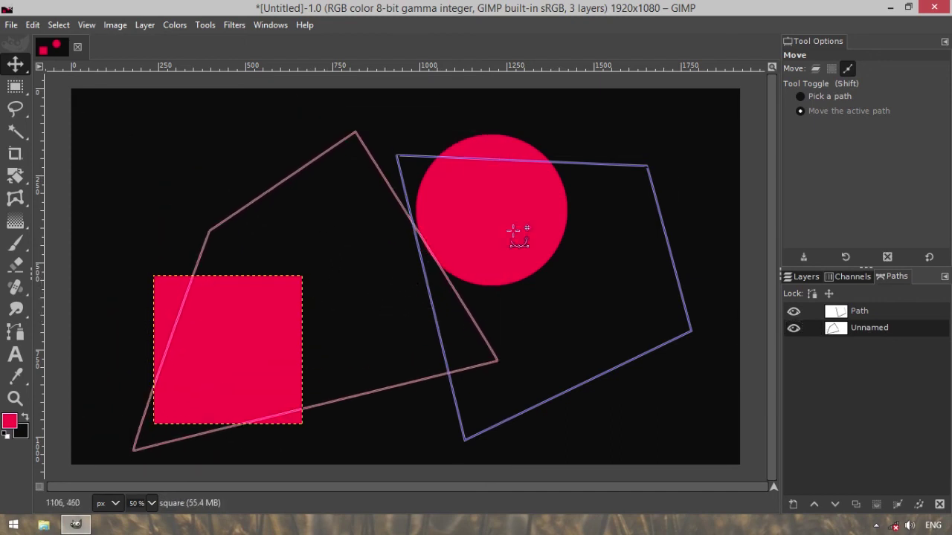
{"action": "left_click", "coordinate": [809, 100]}
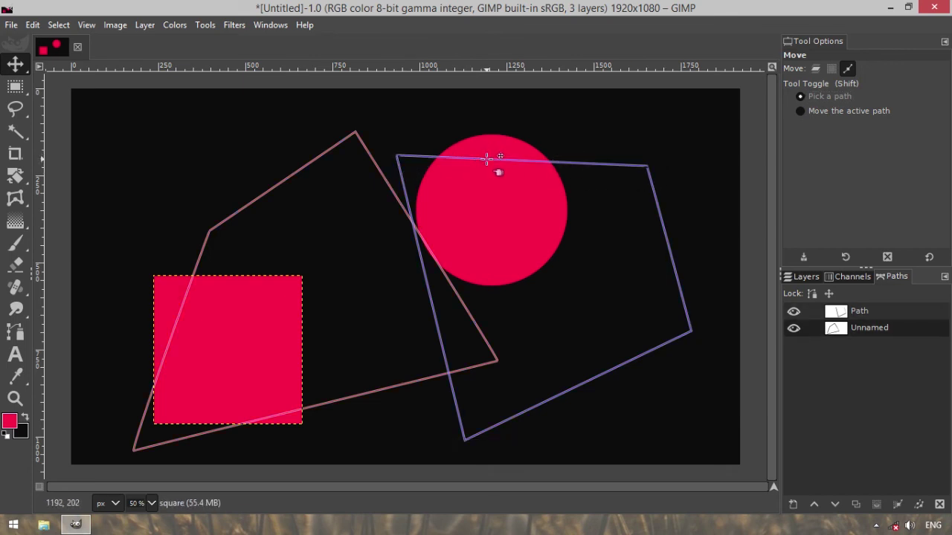
Drag the right path down and left, then the left path further left.
{"action": "left_click_drag", "start_coordinate": [487, 158], "coordinate": [430, 182]}
{"action": "left_click", "coordinate": [383, 178]}
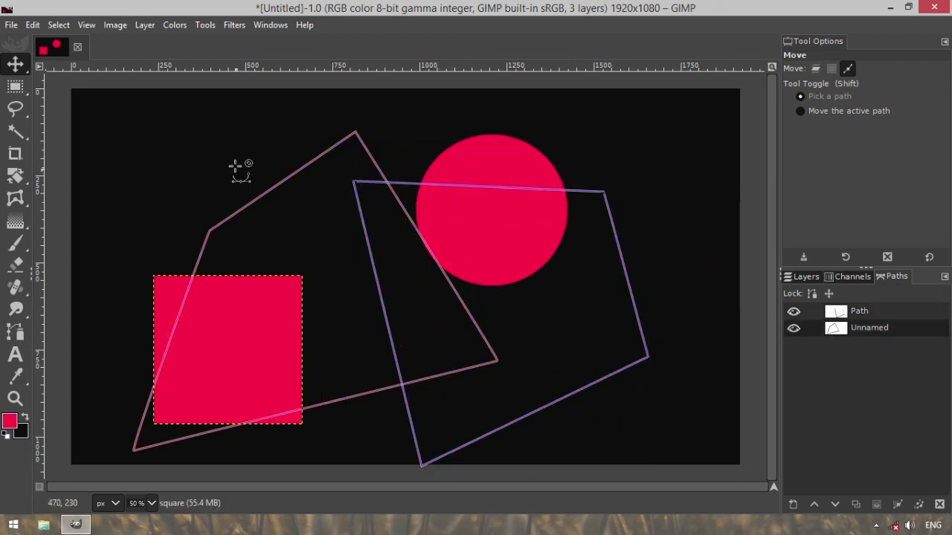
{"action": "left_click_drag", "start_coordinate": [287, 176], "coordinate": [221, 181]}
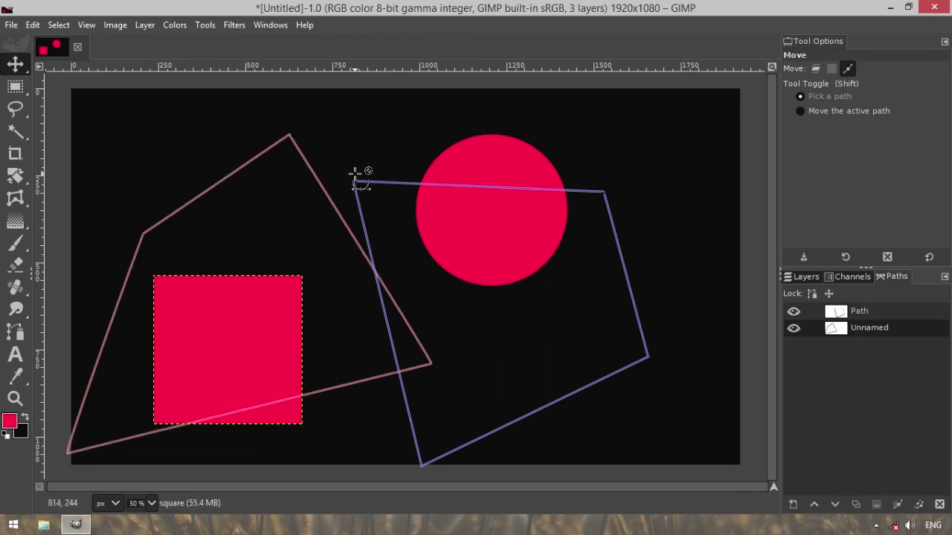